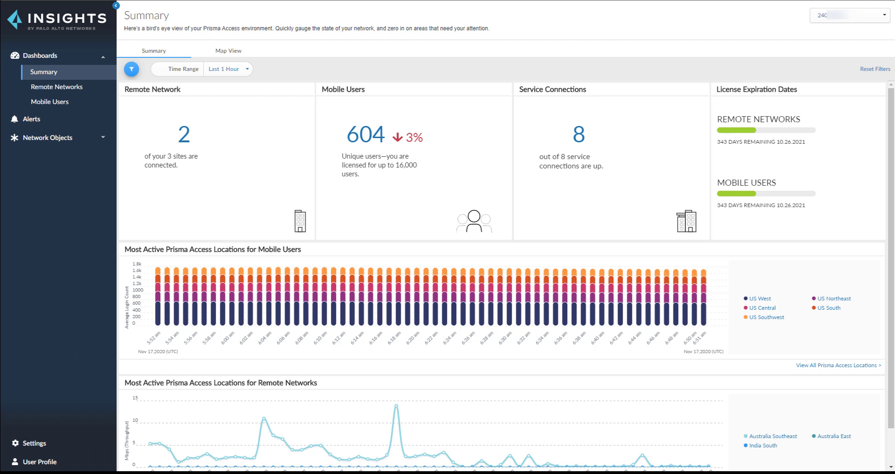
View the selectable tenants and the filter types offered on the Summary dashboard.
left_click(851, 17)
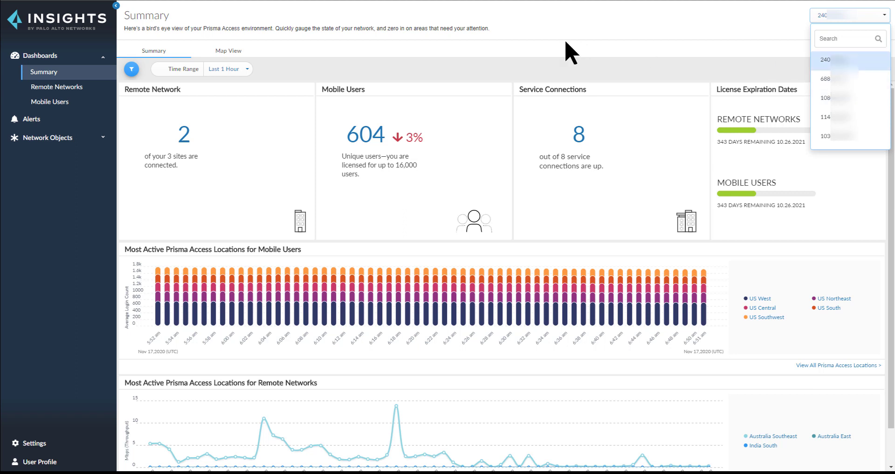
left_click(516, 55)
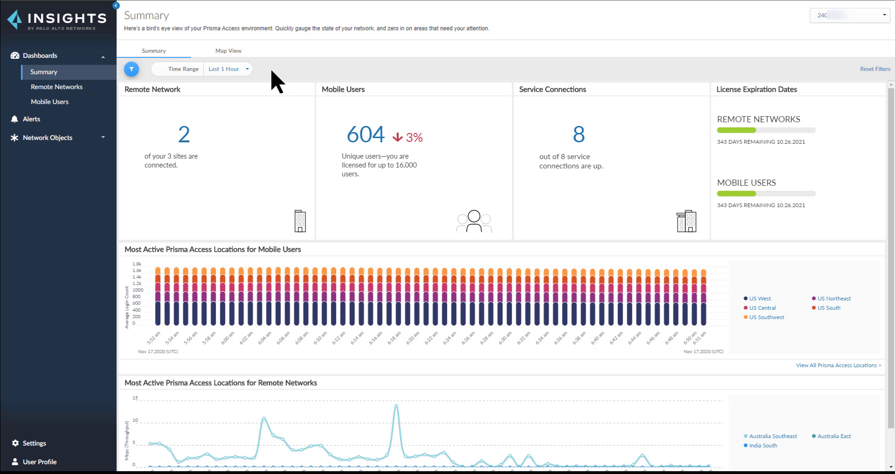
left_click(132, 70)
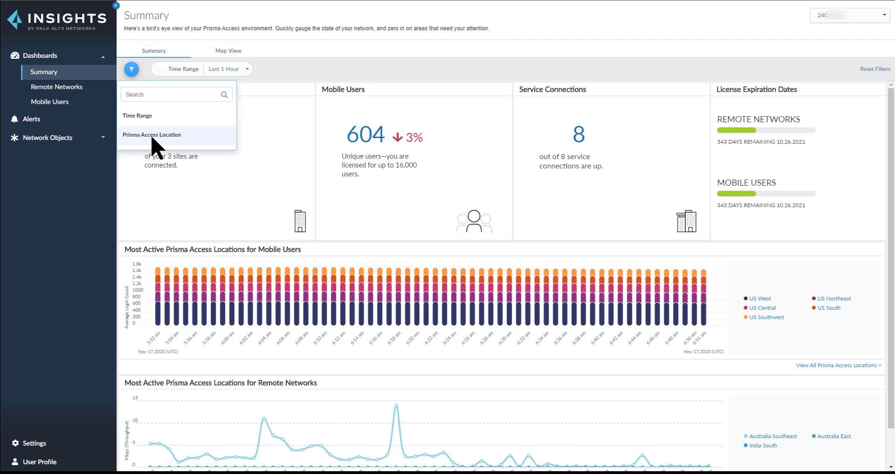
left_click(300, 78)
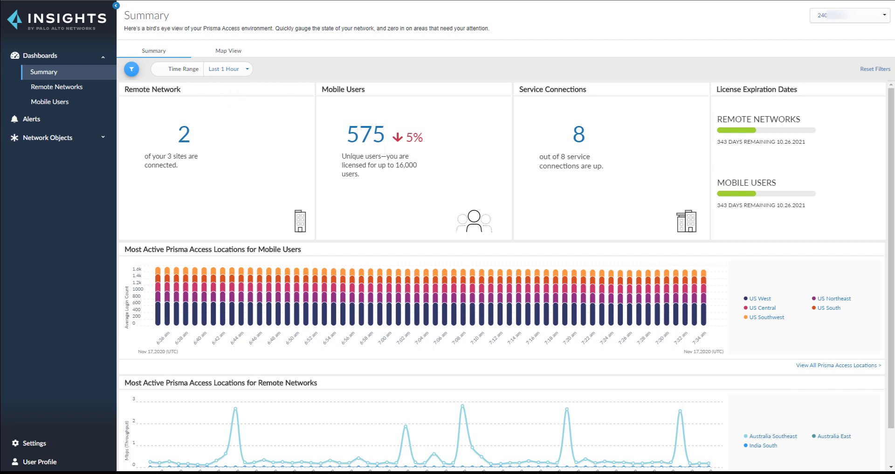
Set the Summary dashboard's time range to Last 30 Day.
left_click(247, 69)
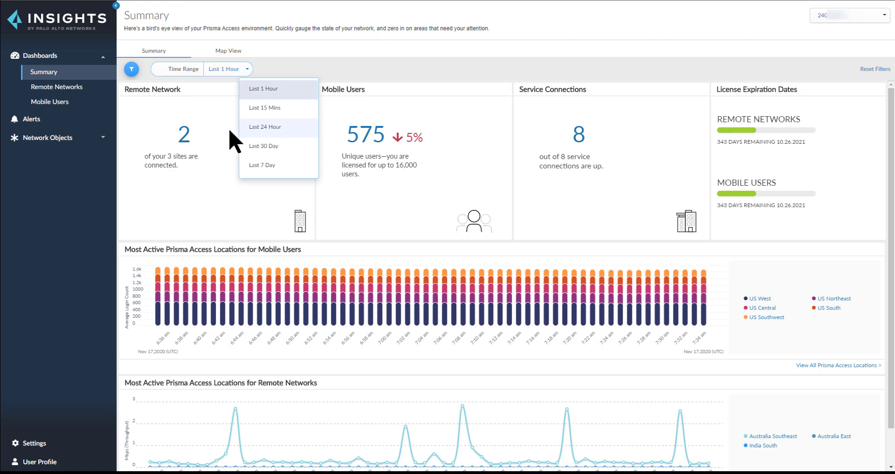
left_click(263, 145)
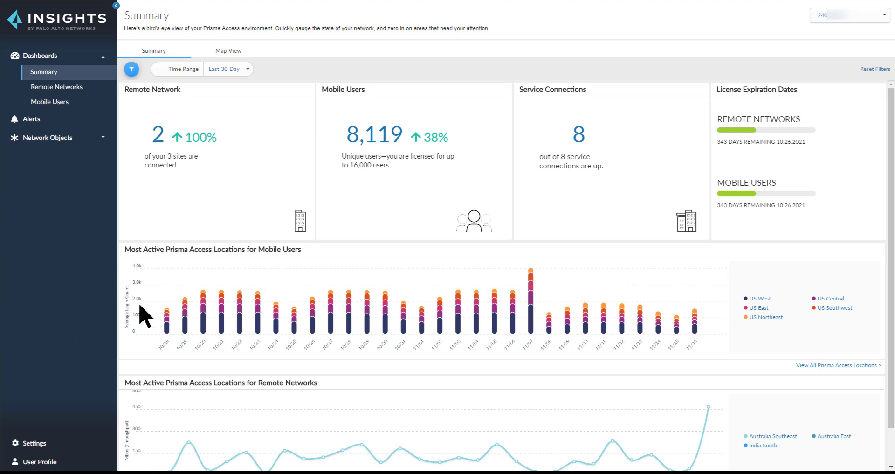
mouse_move(470, 331)
Set the Summary time range to Last 24 Hour and review the most active locations for mobile users and remote networks.
left_click(248, 70)
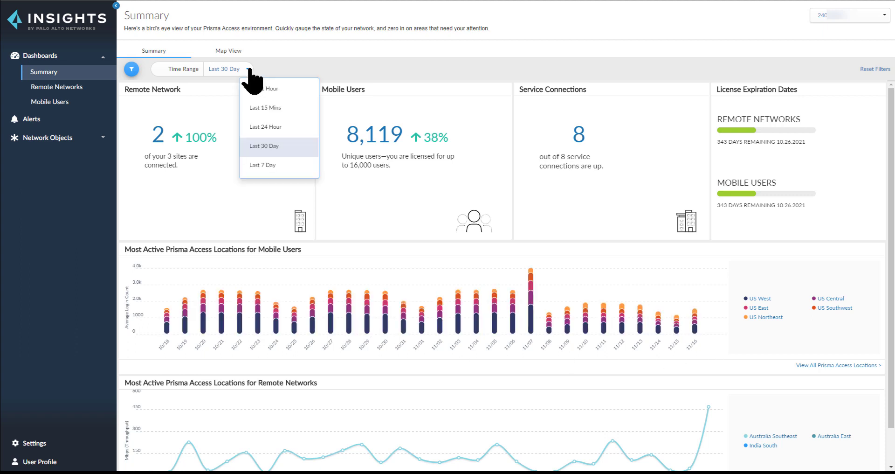
left_click(271, 125)
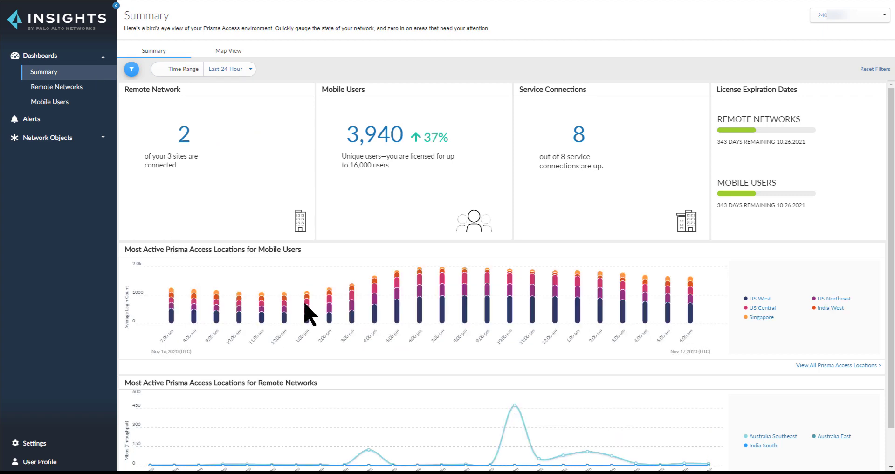
scroll(653, 278, "down", 1)
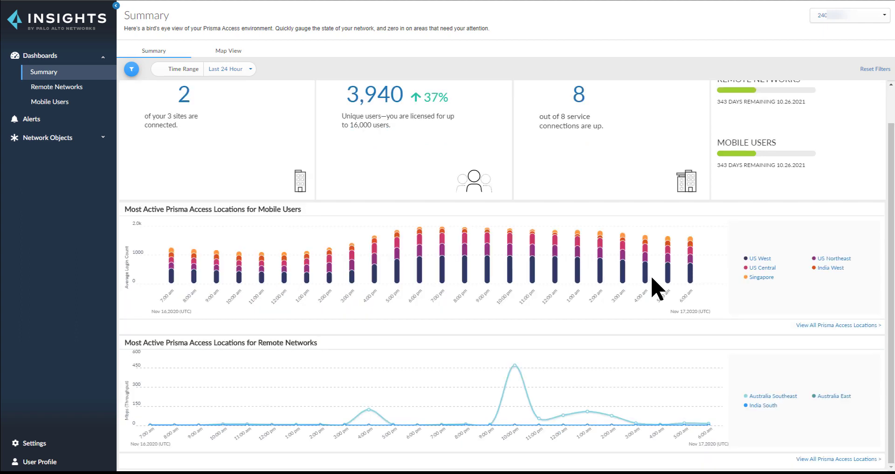
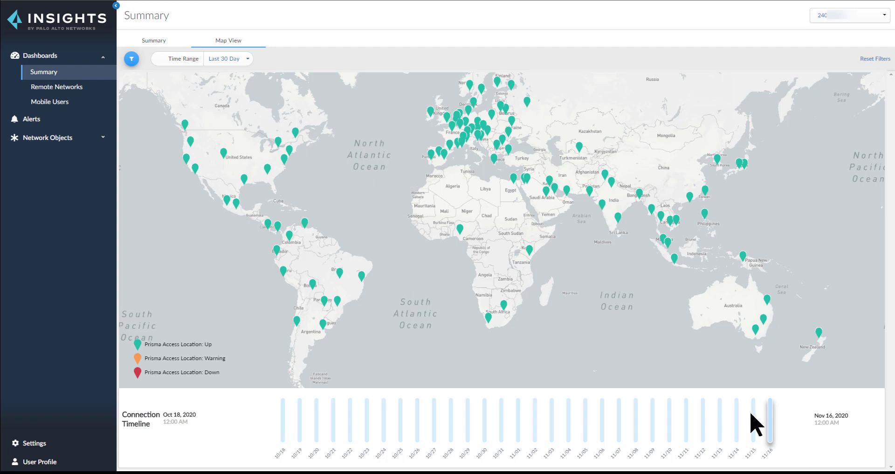
In the Summary map view, check the 11/16 entry of the connection timeline and examine the Prisma Access locations in Europe.
mouse_move(769, 415)
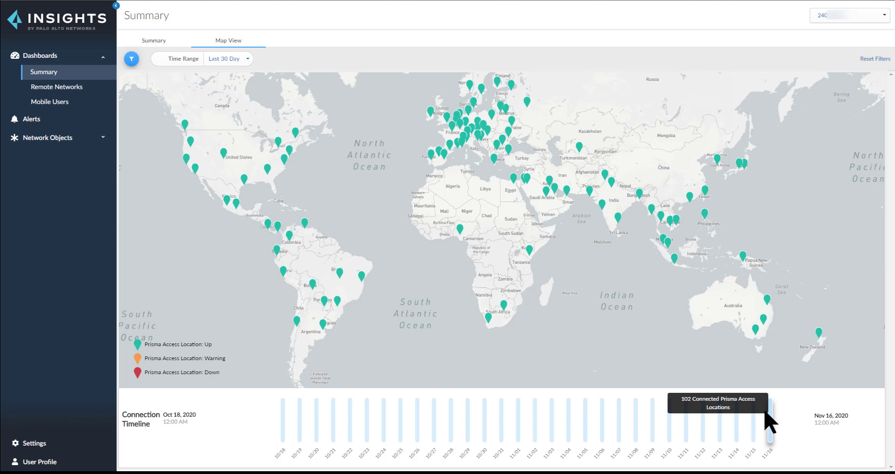
mouse_move(763, 322)
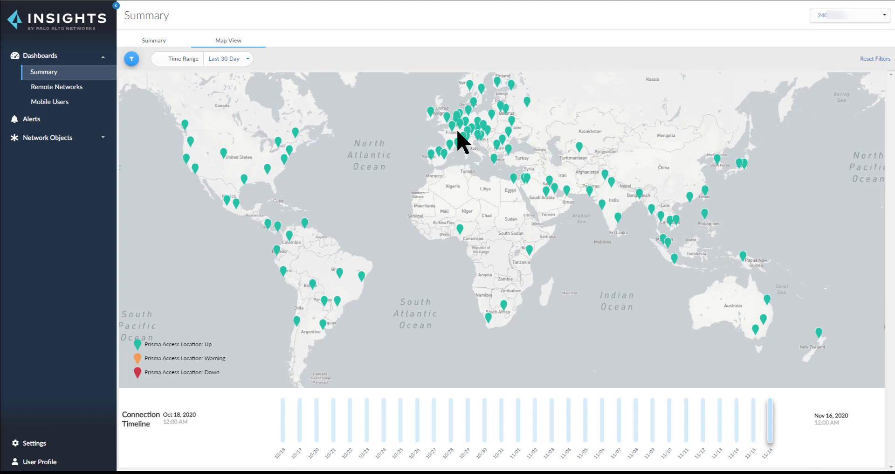
scroll(500, 146, "up", 2)
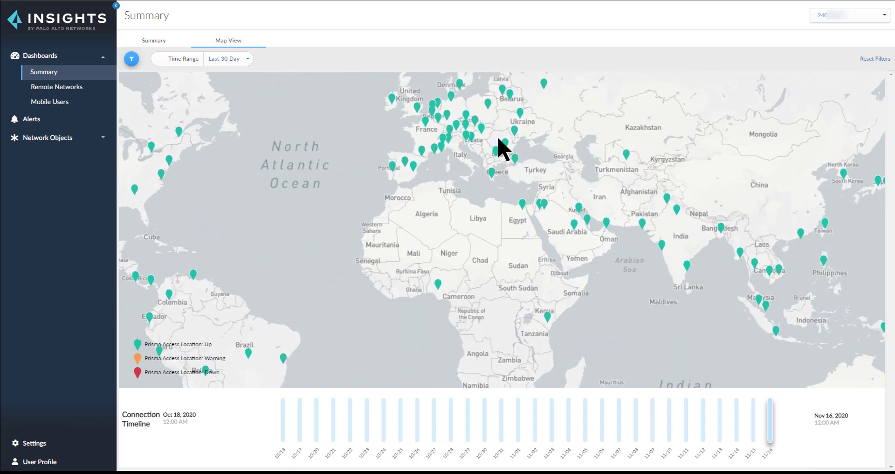
scroll(459, 144, "up", 2)
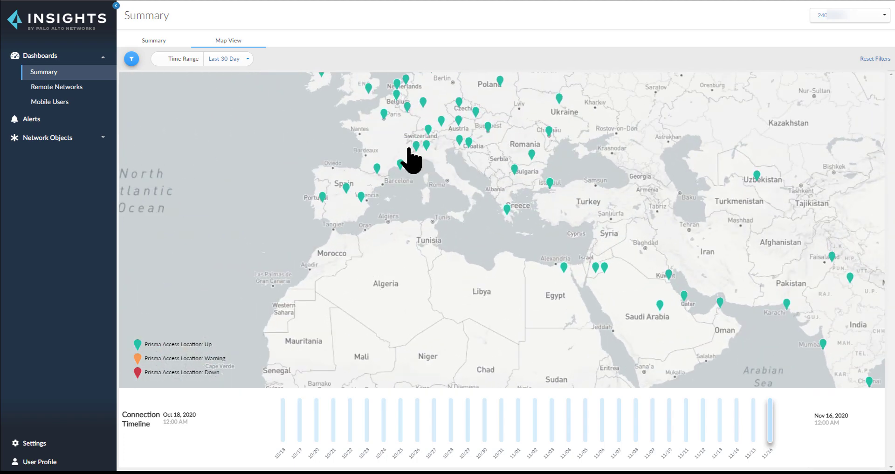
mouse_move(426, 147)
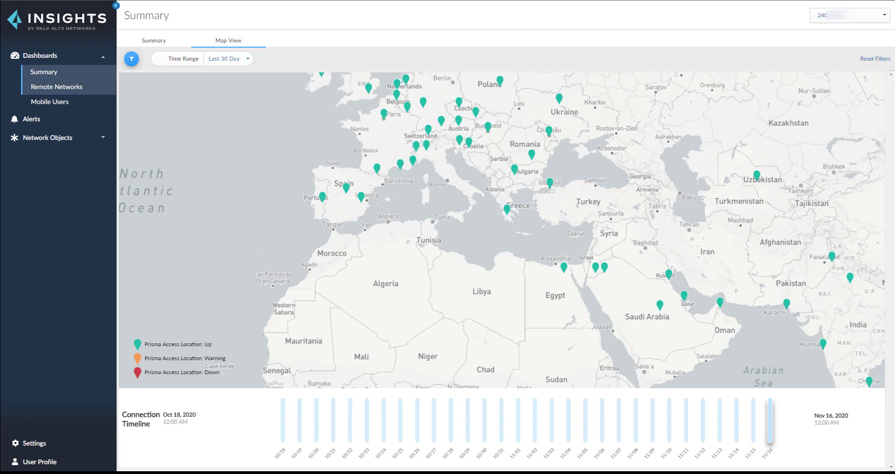
Open the Remote Networks dashboard and review its peak bandwidth and allocated bandwidth charts.
left_click(56, 87)
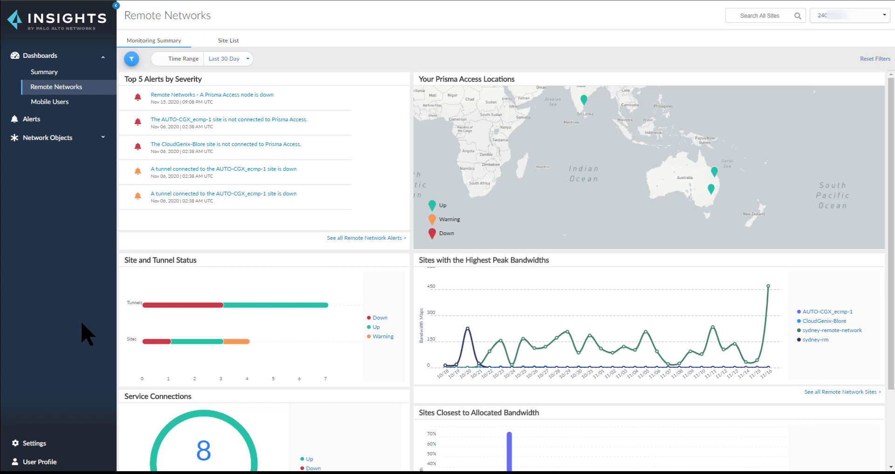
scroll(317, 354, "down", 2)
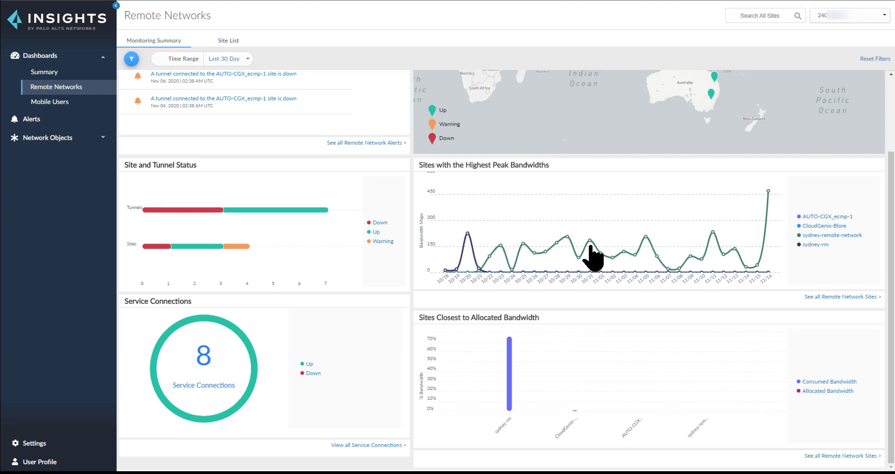
mouse_move(590, 242)
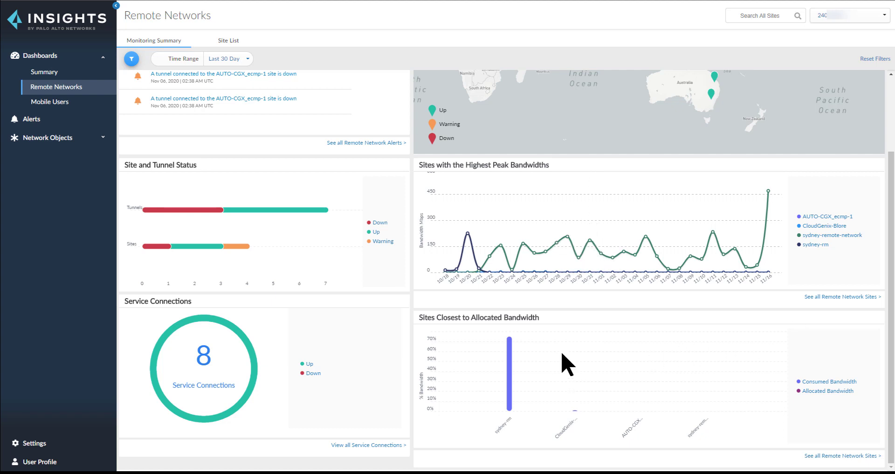
mouse_move(508, 366)
Open the remote network site list, isolate the Down sites through the status chart, and clear that filter again.
left_click(233, 42)
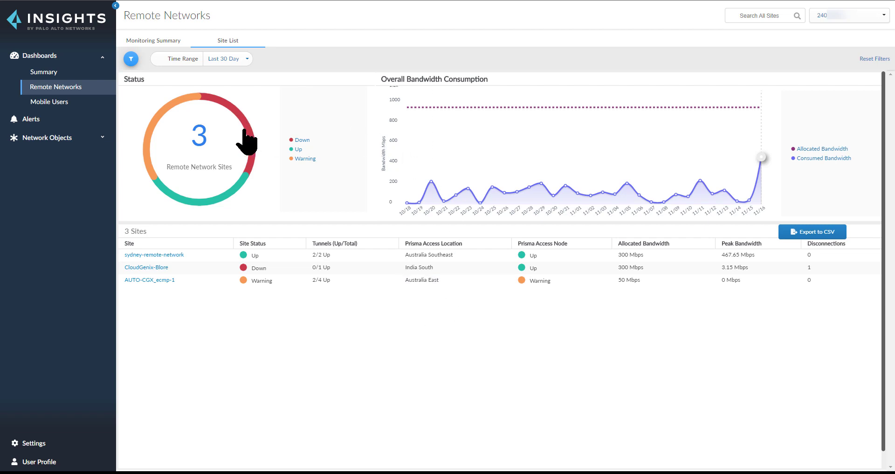
mouse_move(247, 133)
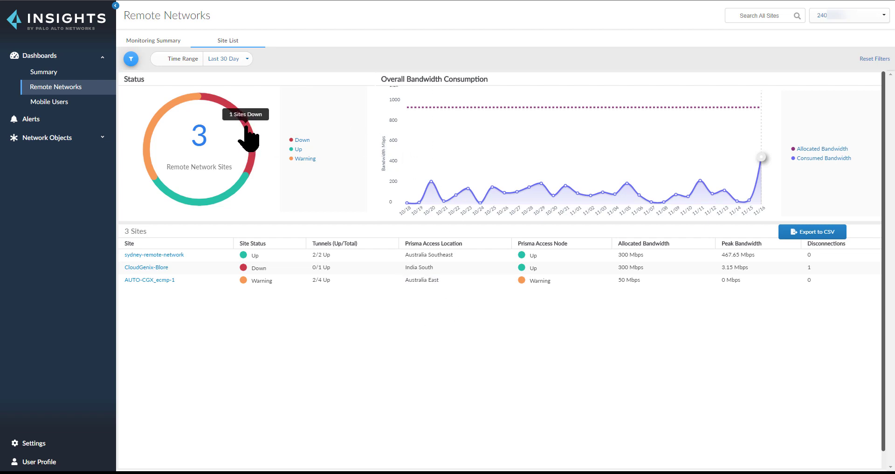
left_click(246, 131)
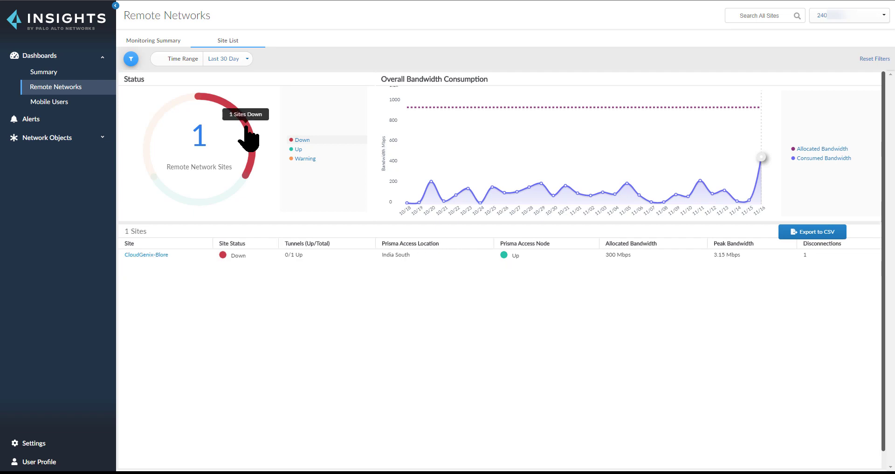
left_click(246, 131)
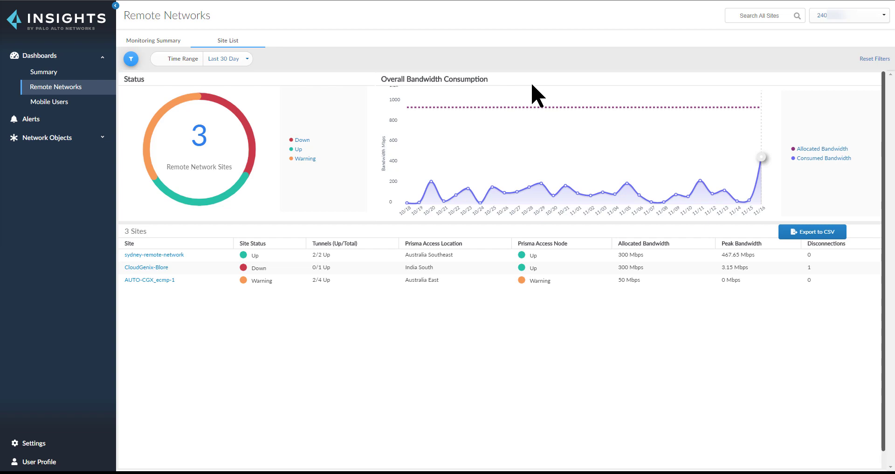
Inspect allocated and consumed bandwidth in the Overall Bandwidth Consumption chart and view the filter types for the site list.
mouse_move(502, 107)
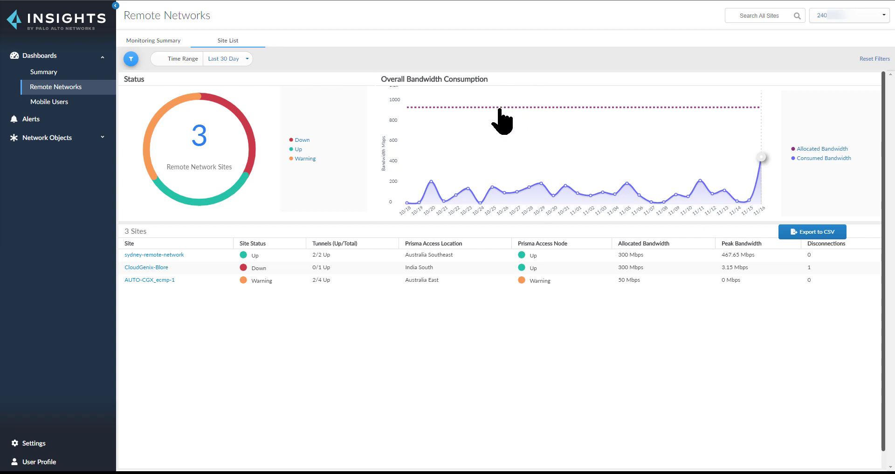
mouse_move(540, 185)
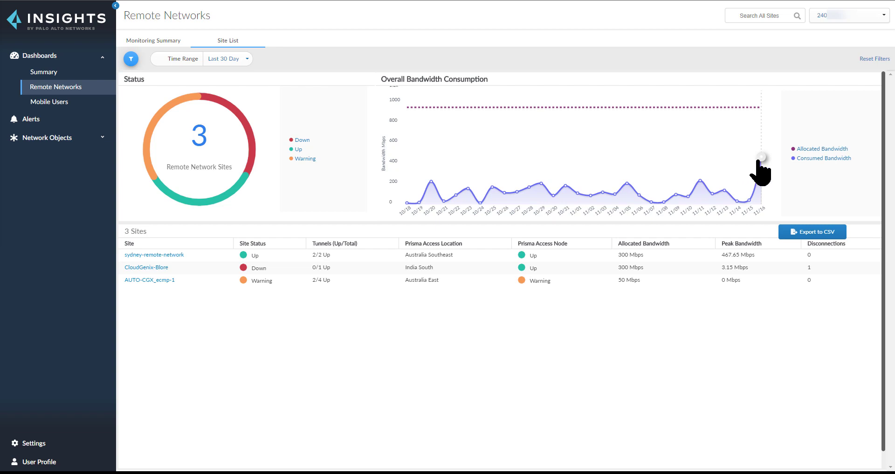
mouse_move(763, 159)
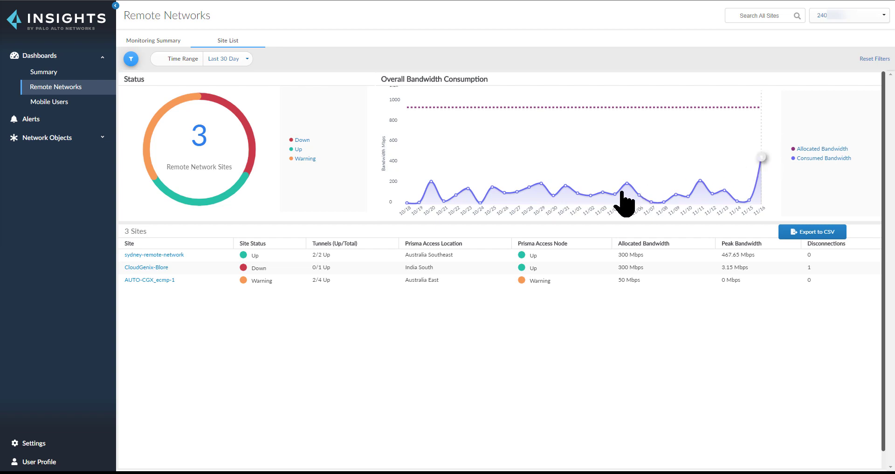
mouse_move(628, 186)
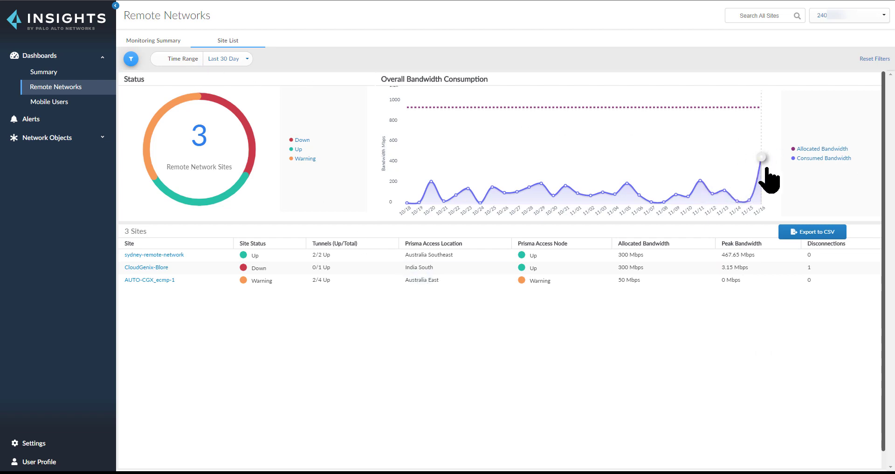
left_click(131, 58)
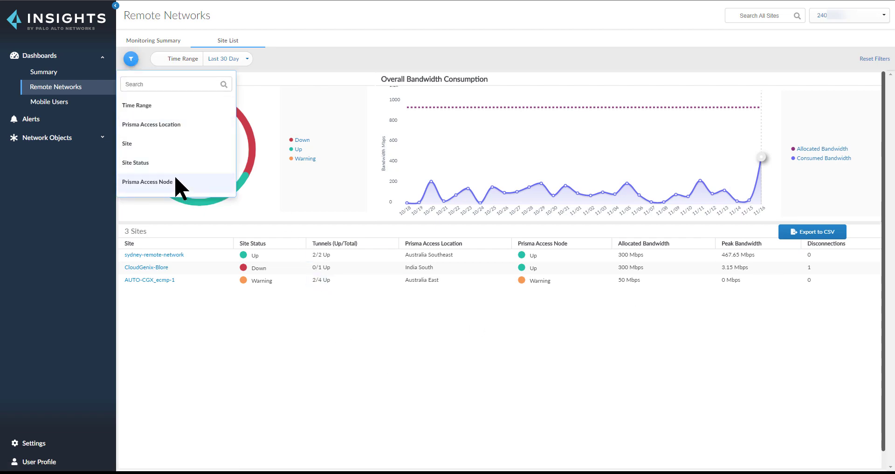
left_click(281, 359)
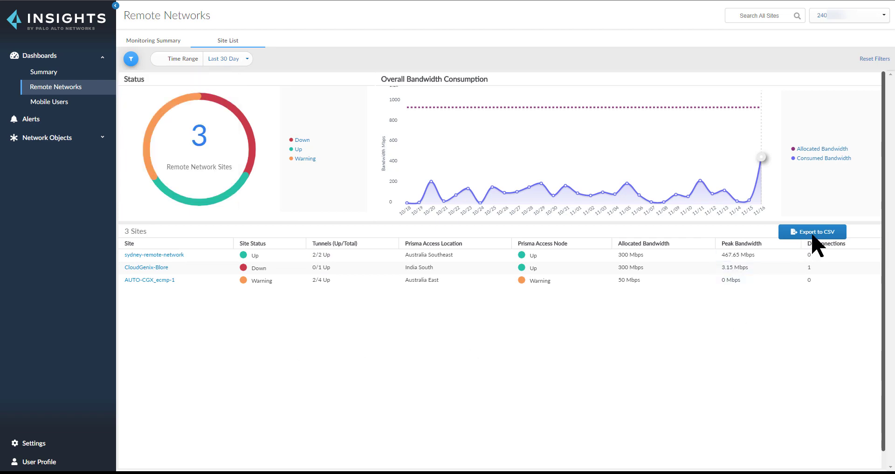
Open the site details of sydney-remote-network and inspect its consumed bandwidth trend, including the 10/23 and 11/16 data points.
left_click(170, 255)
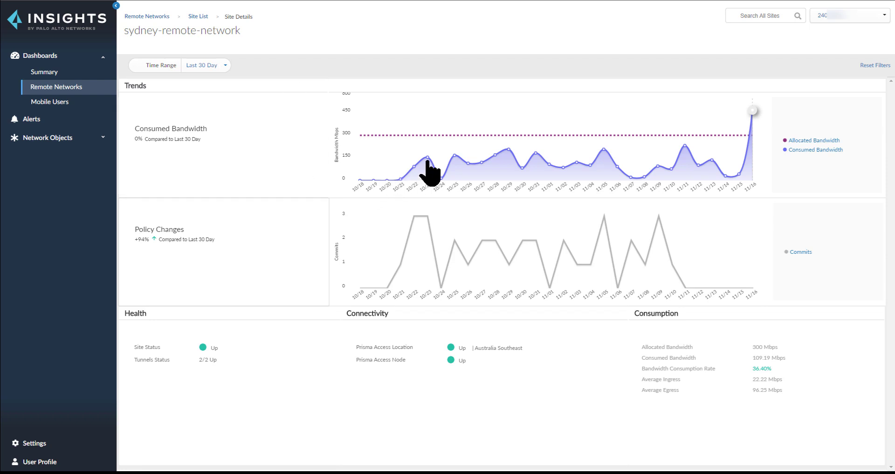
mouse_move(427, 161)
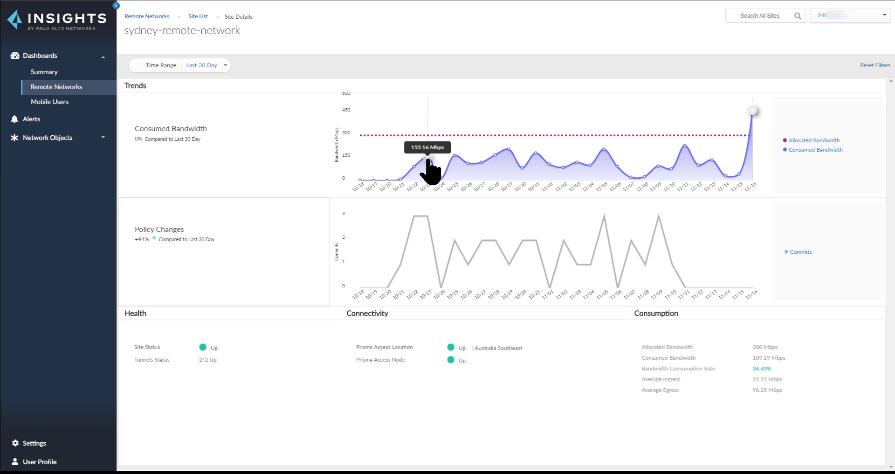
mouse_move(467, 165)
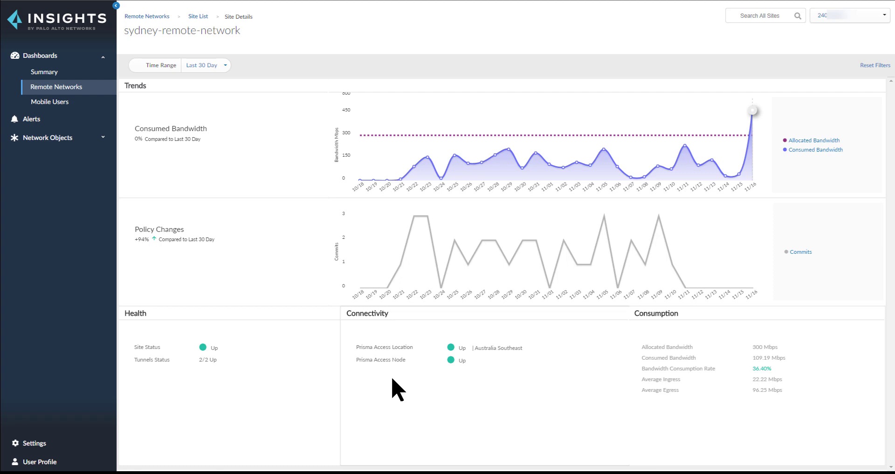
mouse_move(753, 112)
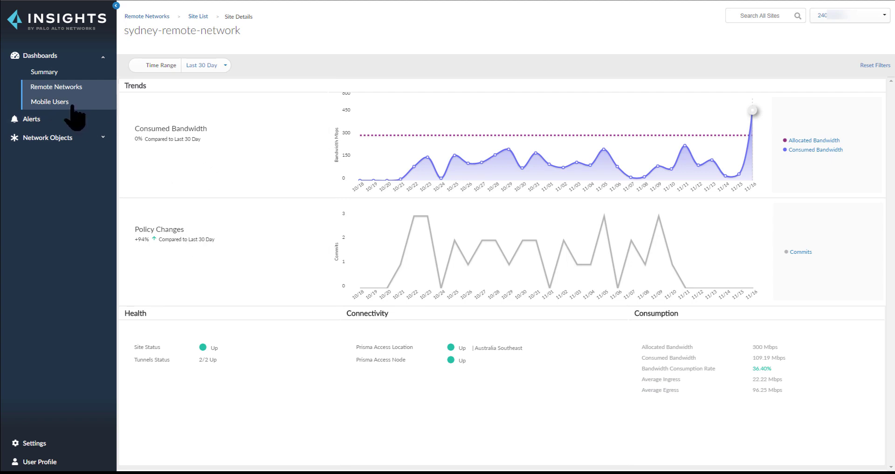
Open the Mobile Users dashboard, review its monitoring summary, and list the available filter types.
left_click(50, 101)
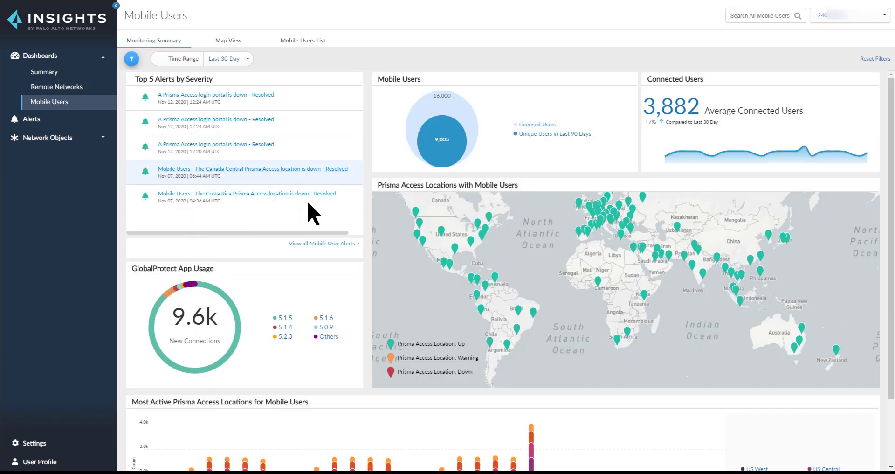
mouse_move(666, 229)
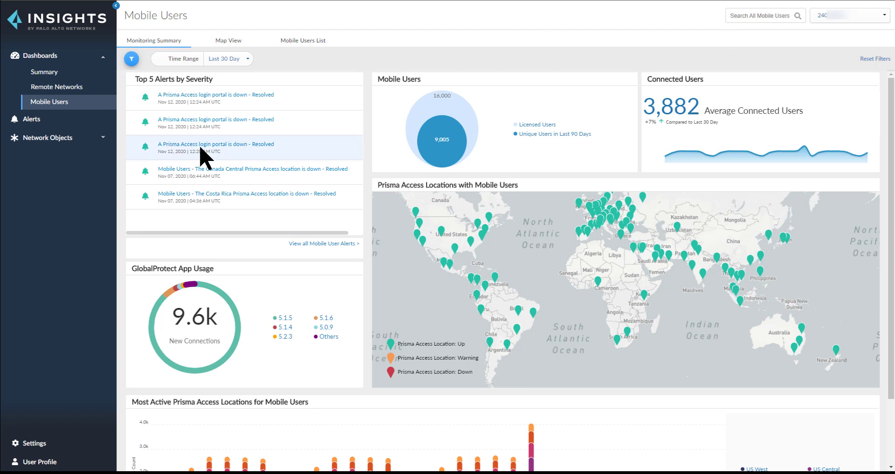
left_click(132, 59)
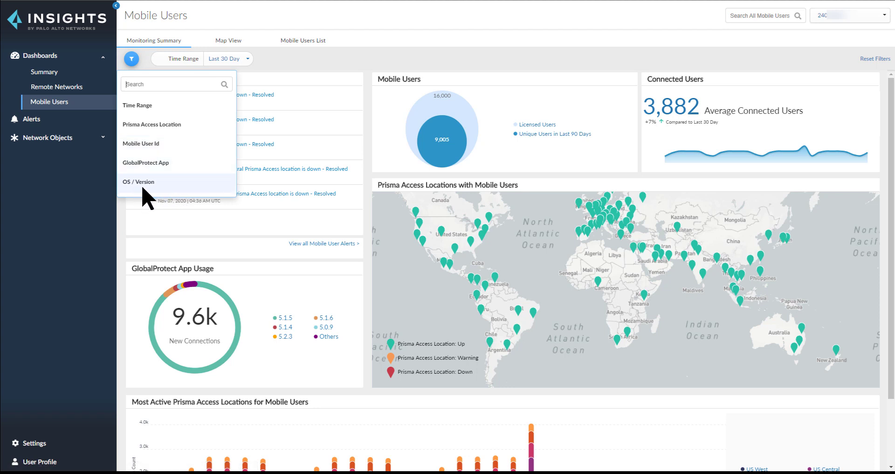
Close the filter list and inspect the Connected Users trend and the GlobalProtect App Usage chart, including version 5.1.5.
left_click(414, 88)
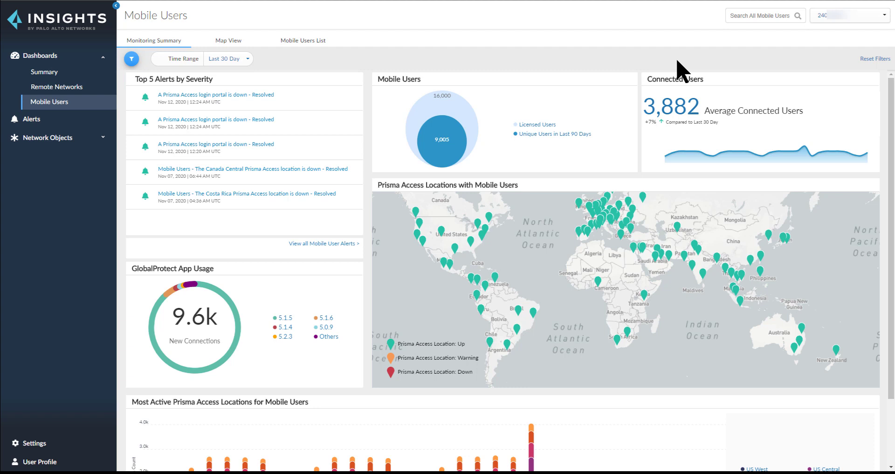
mouse_move(811, 155)
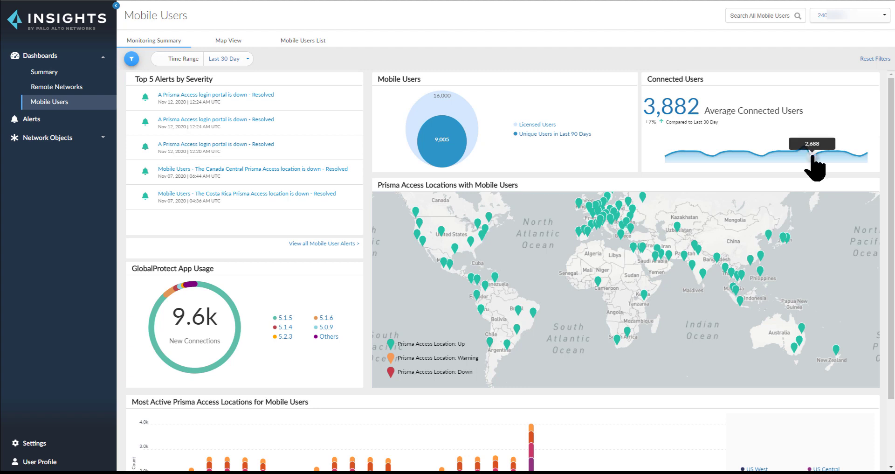
mouse_move(869, 153)
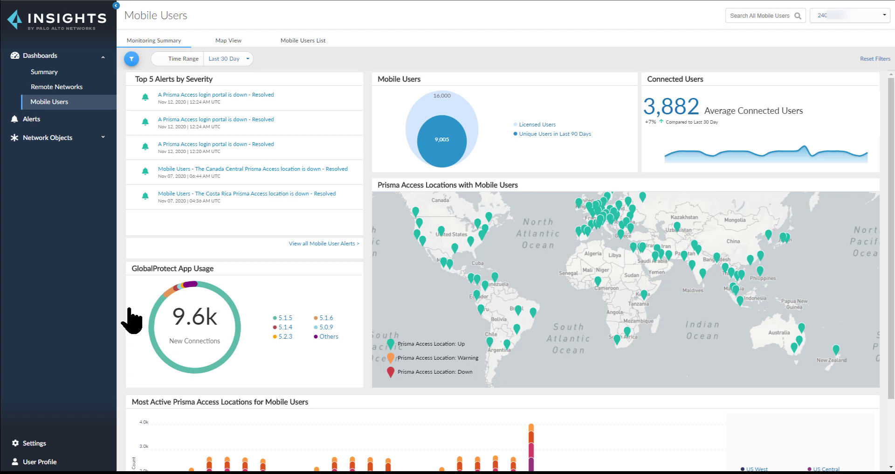
mouse_move(162, 295)
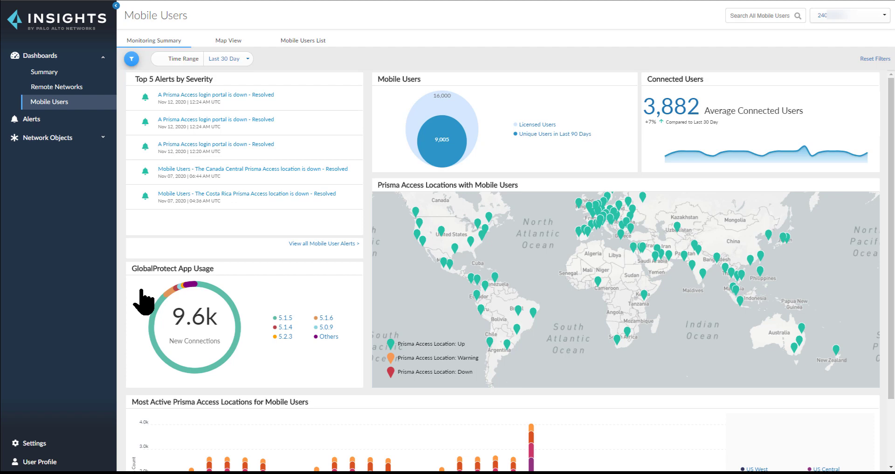
scroll(160, 344, "down", 2)
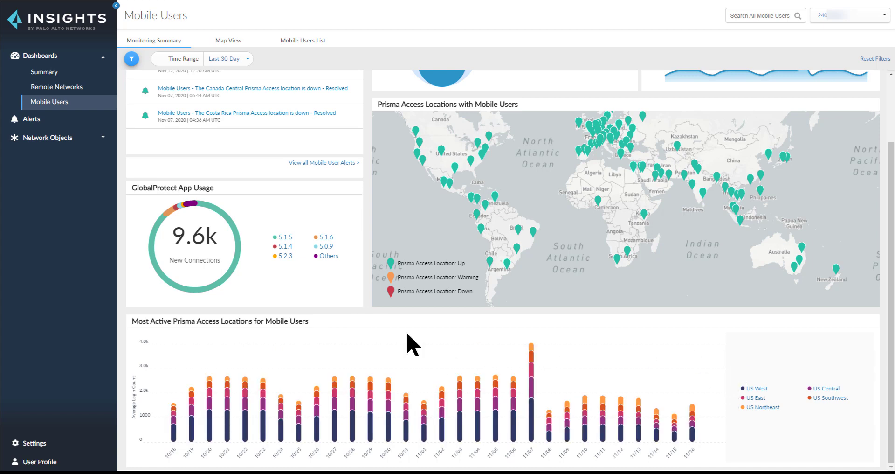
mouse_move(144, 279)
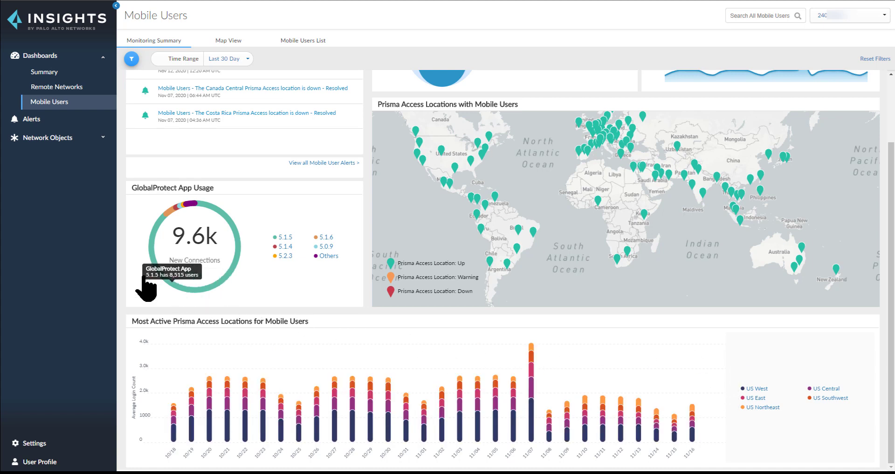
Open the mobile users map view, isolate the connections to the US East location, and clear that selection.
left_click(228, 42)
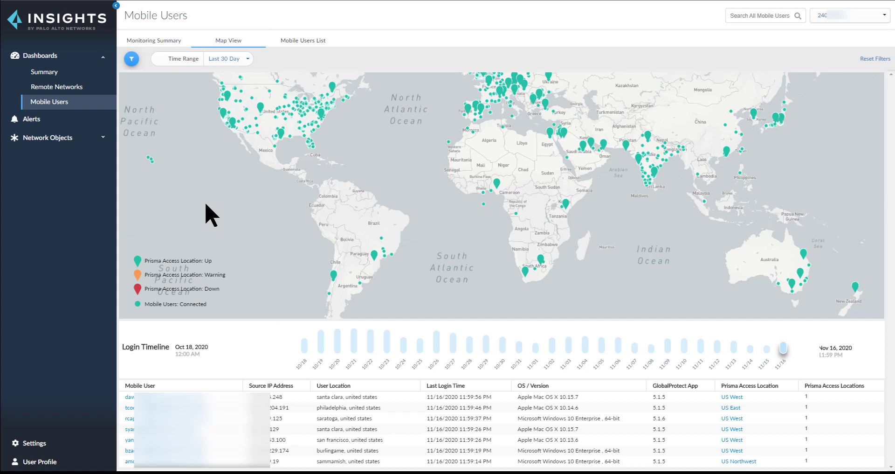
mouse_move(150, 160)
mouse_move(318, 123)
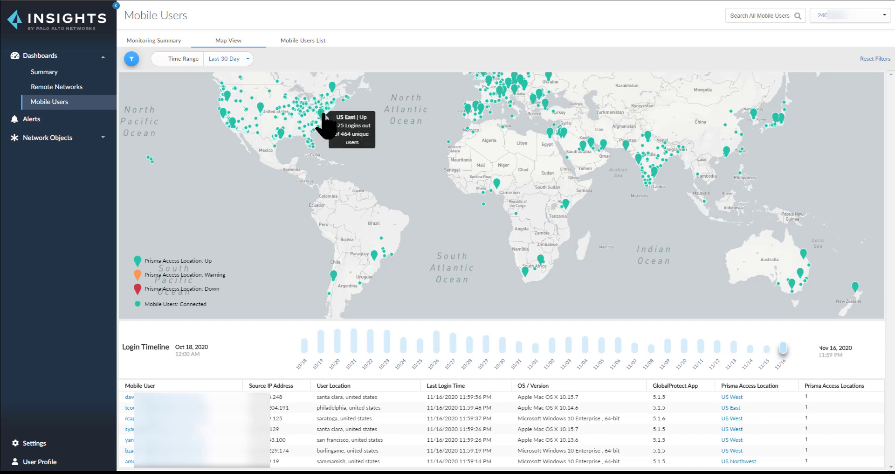
left_click(321, 115)
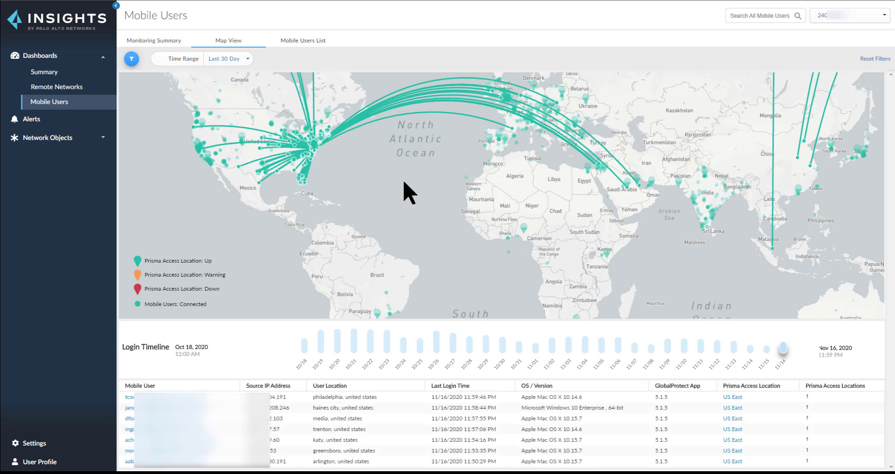
left_click(387, 179)
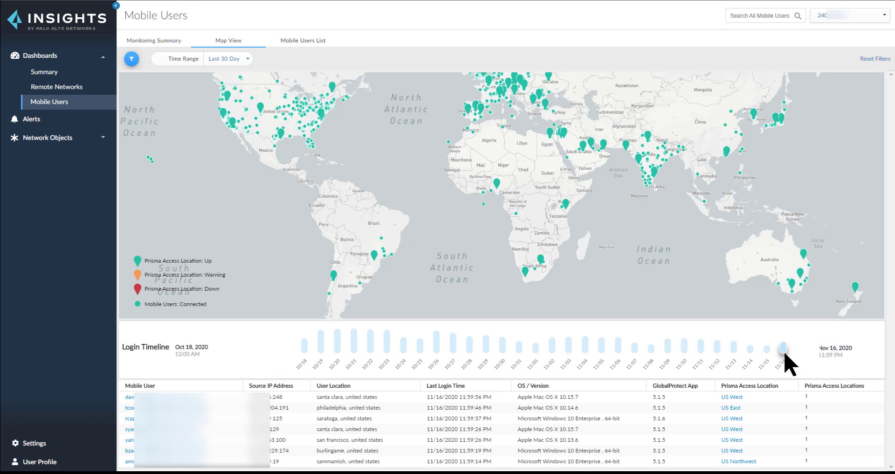
Inspect the 11/16 entry in the Login Timeline and show the user logins for 10/30 on the map.
mouse_move(786, 353)
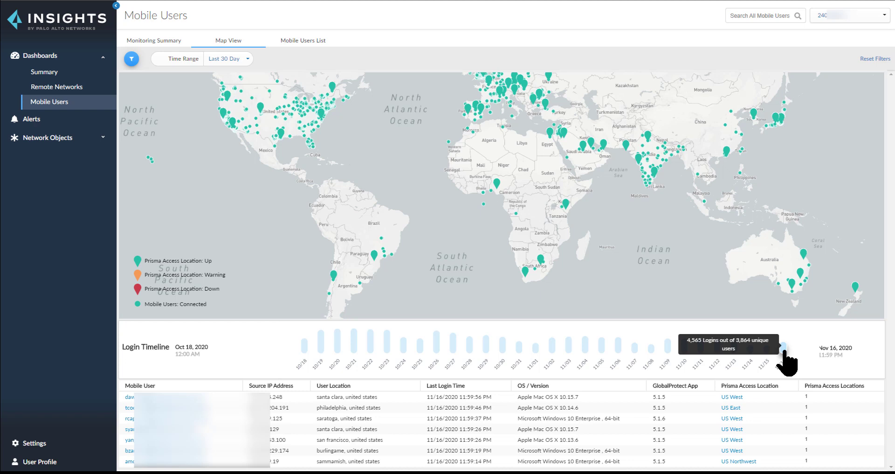
left_click(503, 347)
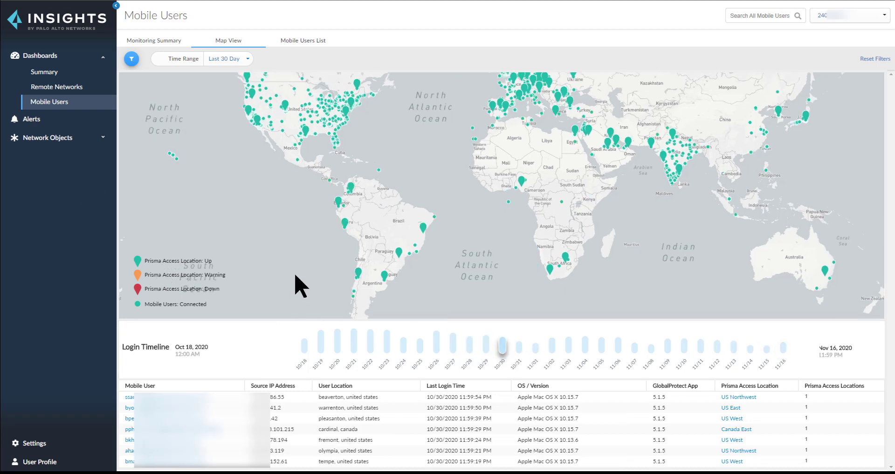
mouse_move(371, 348)
Open the mobile users list, review its login table, and show the logins for 11/01 through the Unique Mobile Users chart.
left_click(304, 40)
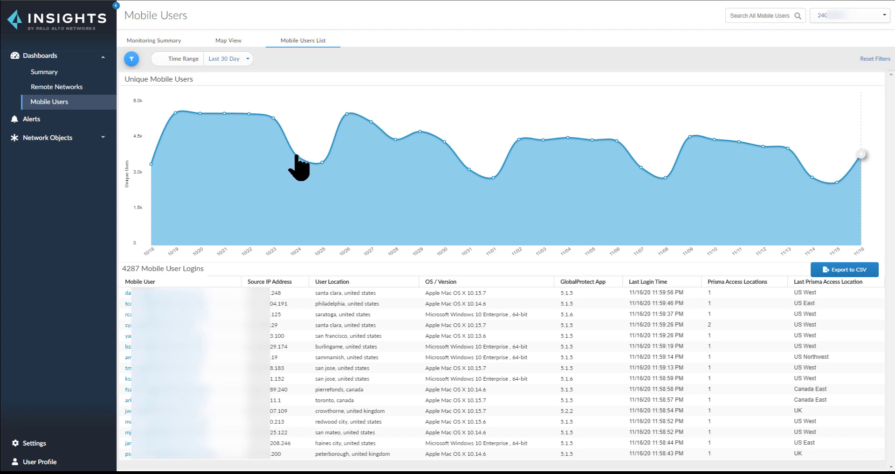
mouse_move(371, 123)
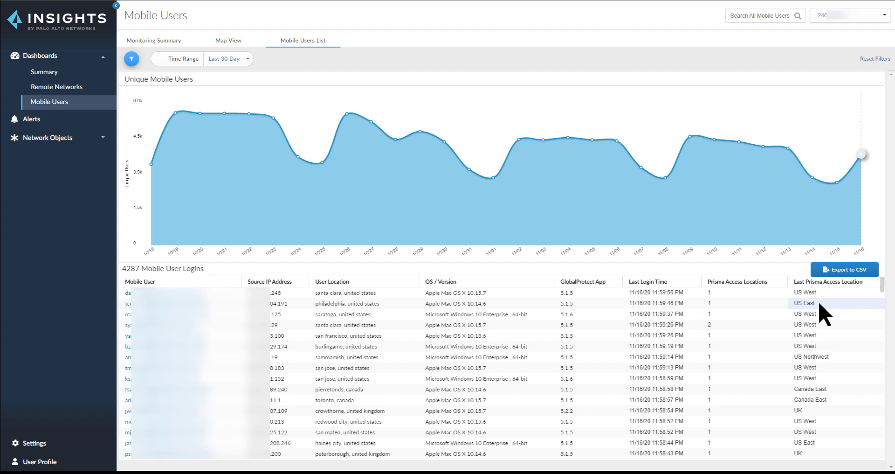
left_click(493, 180)
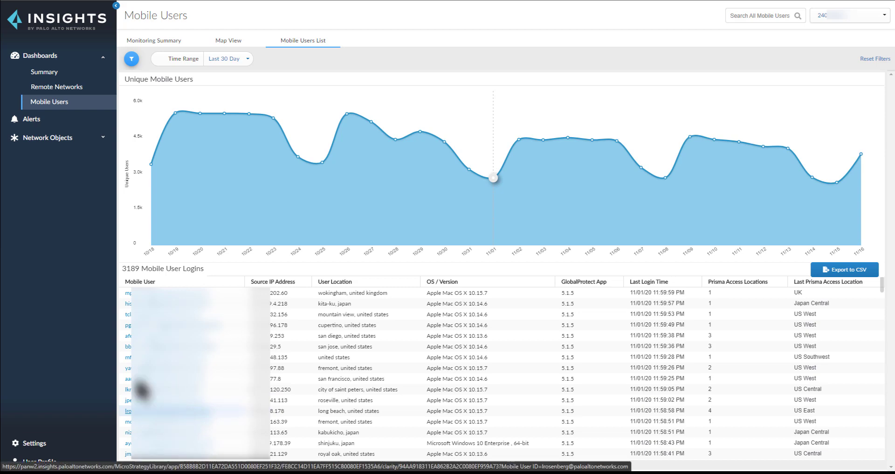
Open the details of the mobile user in Long Beach and inspect the trend of connections to Prisma Access locations.
left_click(140, 410)
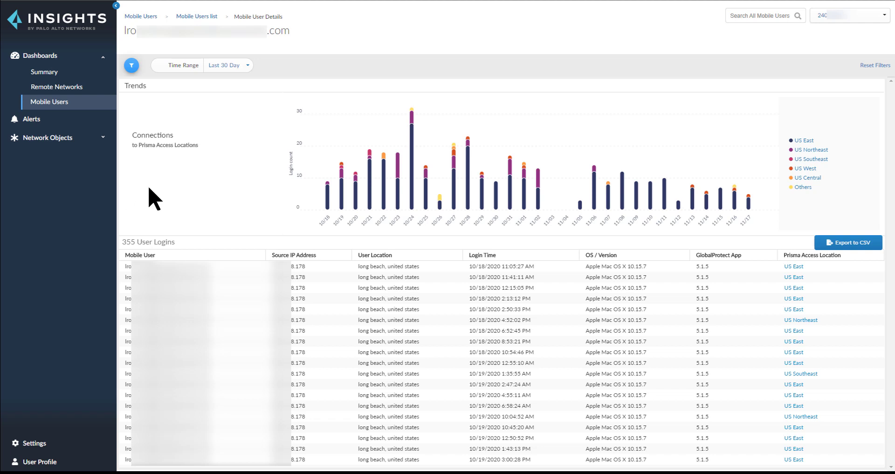
mouse_move(412, 138)
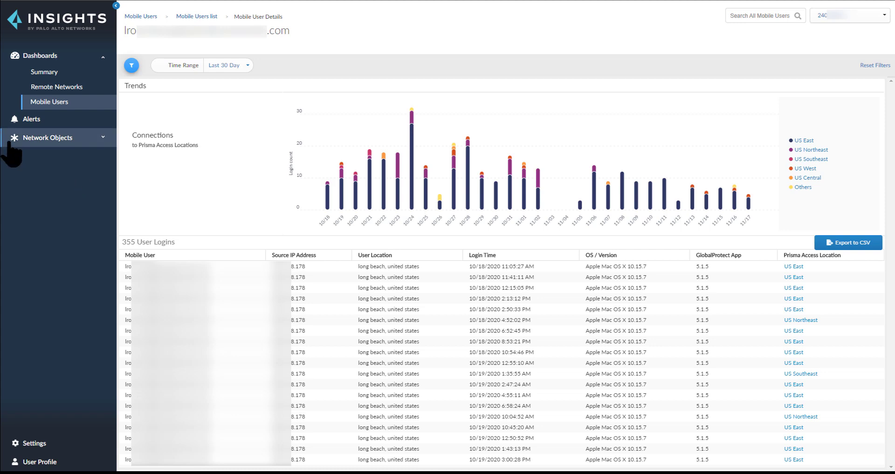
Open the alerts overview, filter the alerts by notification severity, and clear the severity filter again.
left_click(31, 119)
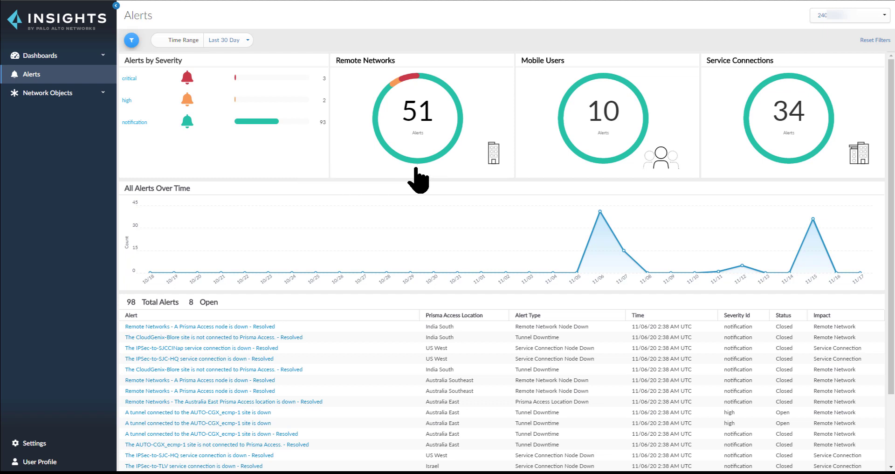
mouse_move(574, 147)
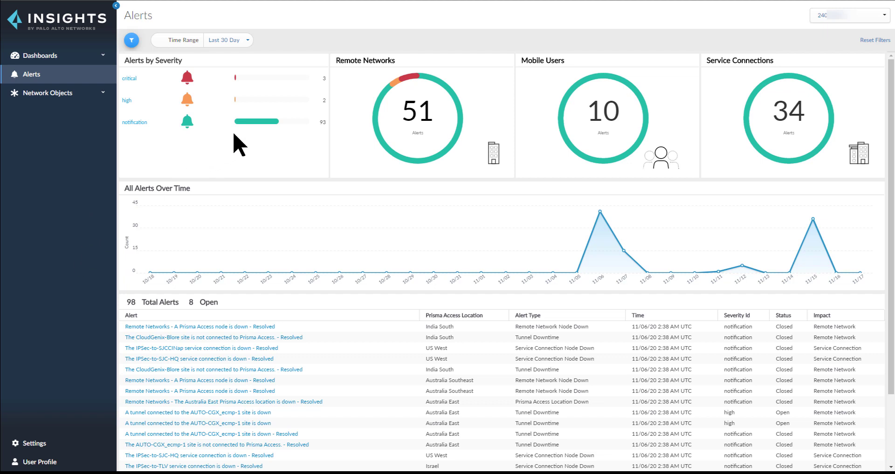
left_click(247, 125)
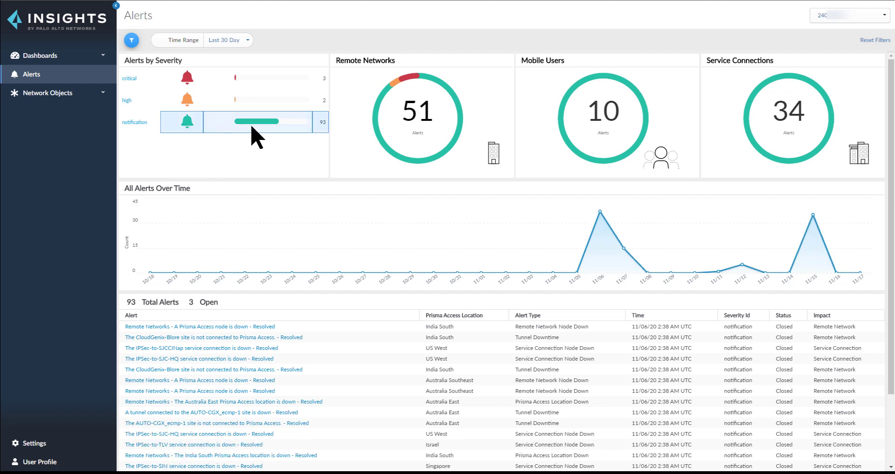
left_click(297, 130)
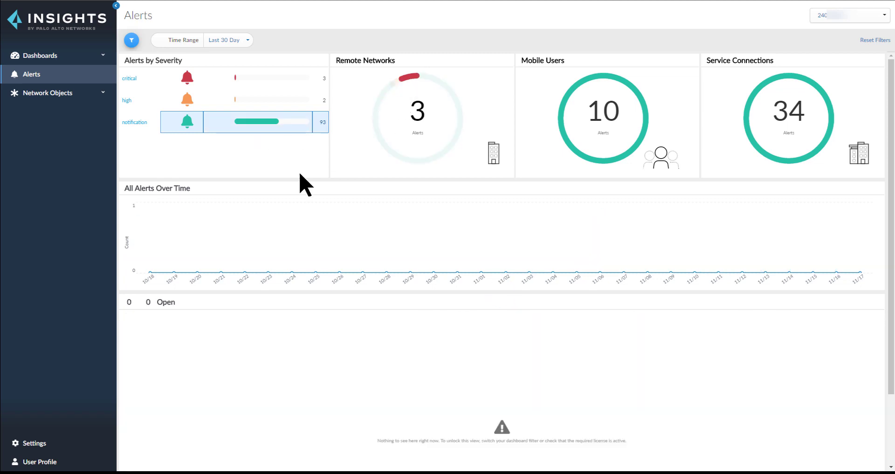
left_click(261, 133)
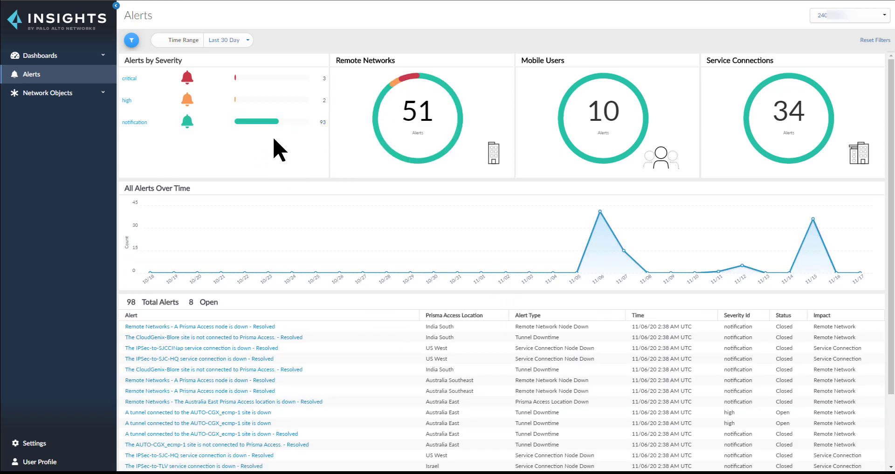
Inspect the 11/06 peak in All Alerts Over Time and open the India South alert about a Prisma Access node being down.
left_click(601, 212)
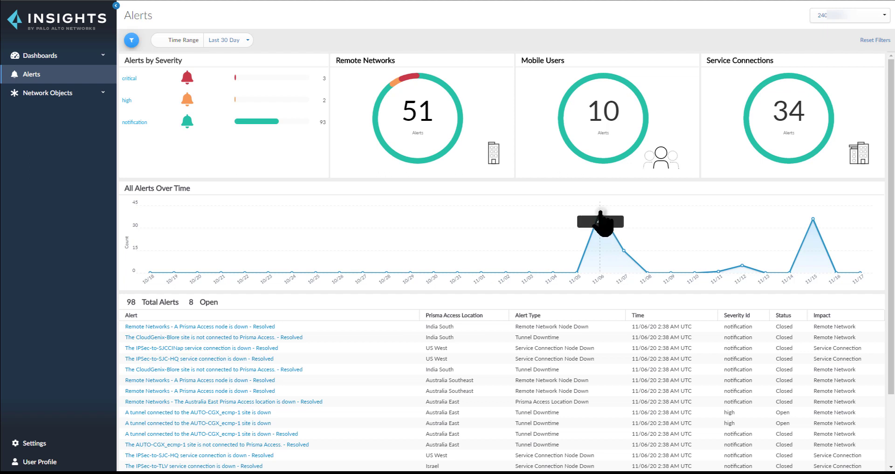
left_click(224, 326)
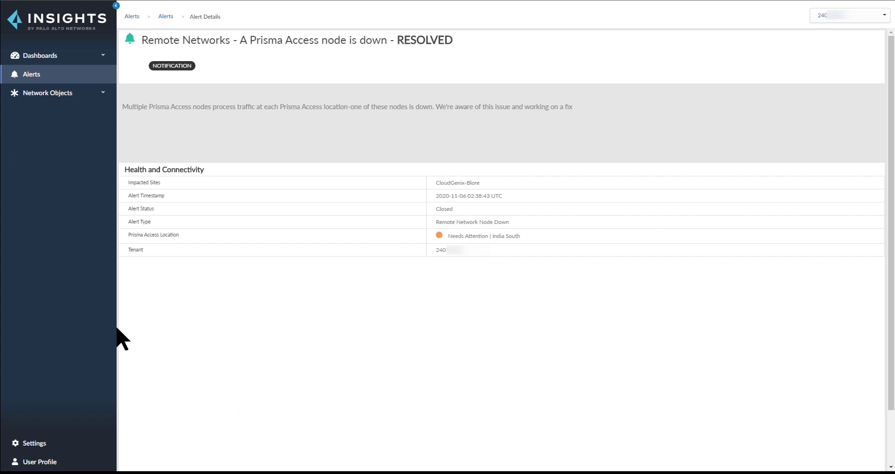
View the alert notification settings and open the Prisma Access Locations overview among the network objects.
left_click(53, 447)
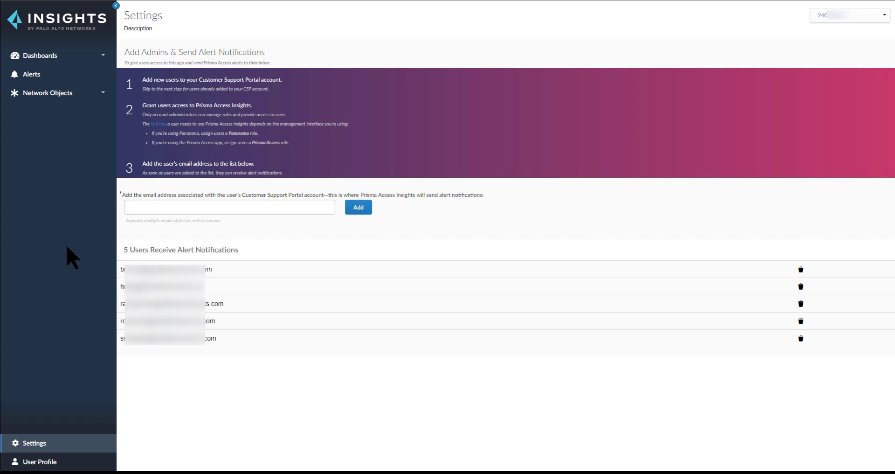
left_click(70, 93)
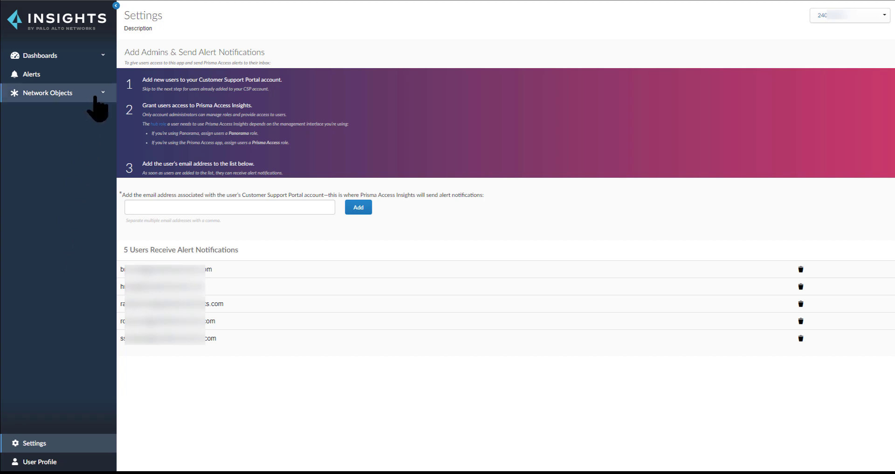
left_click(60, 108)
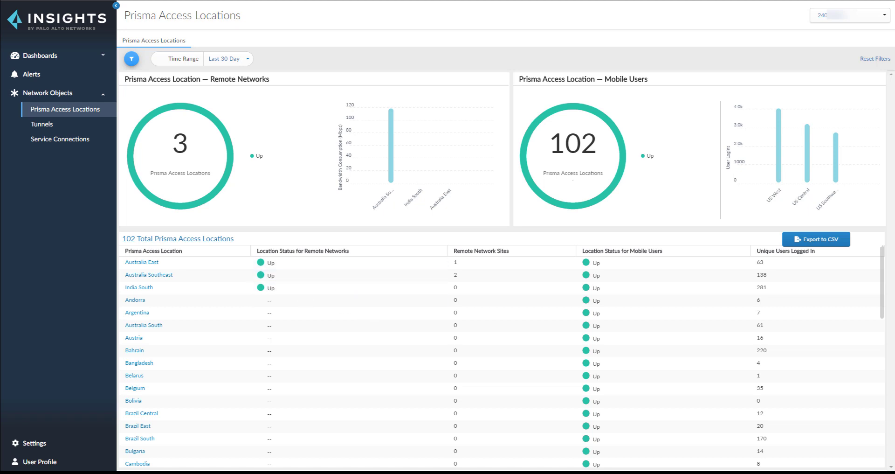
Open the tunnels overview, review status and throughput in the tunnel list, and show the tunnels for 10/27.
left_click(42, 124)
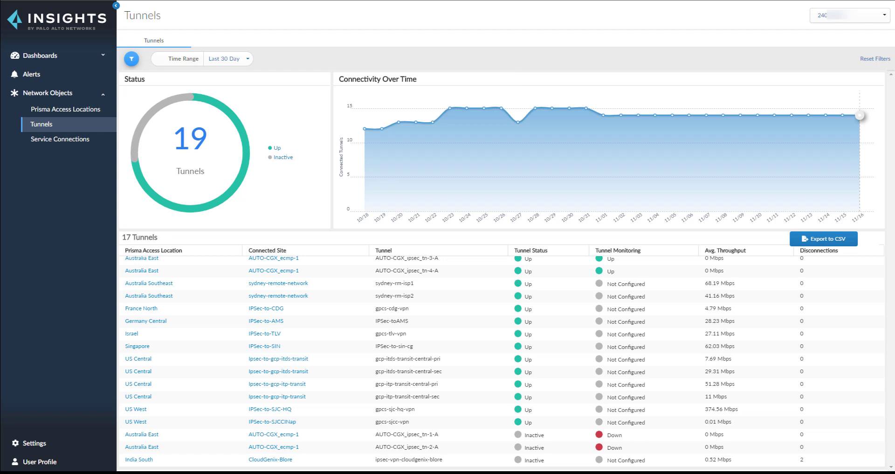
mouse_move(466, 108)
mouse_move(861, 117)
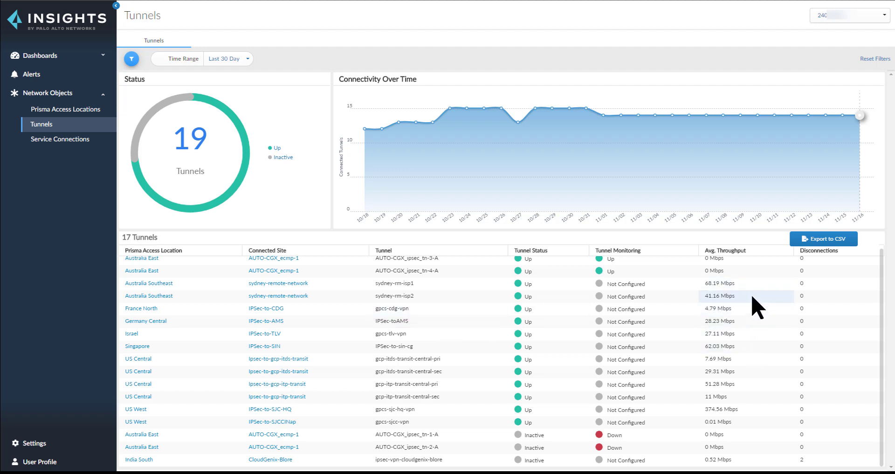
scroll(757, 307, "up", 1)
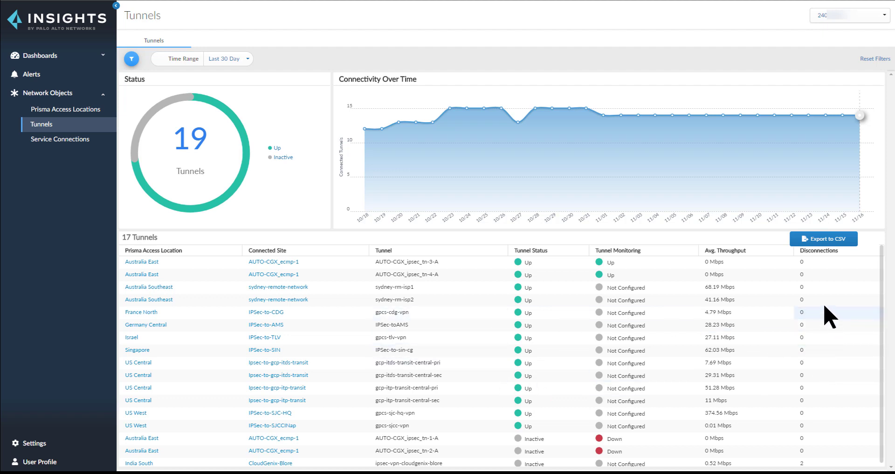
left_click(517, 123)
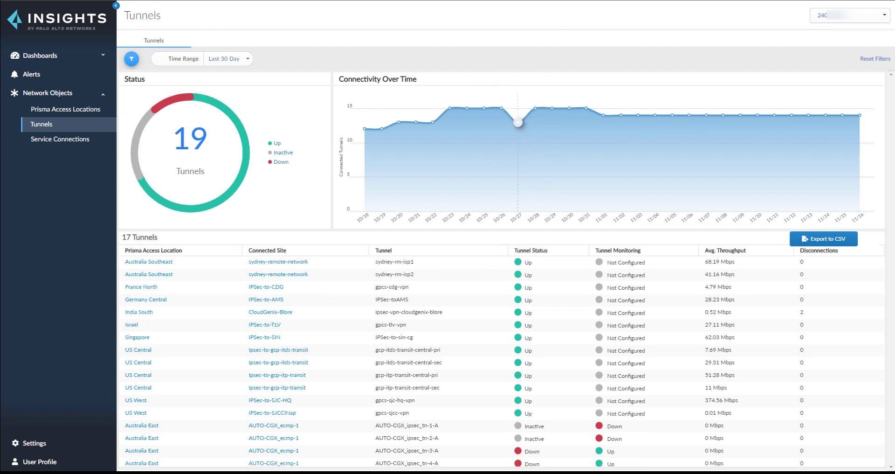
Review the service connections' status and connectivity over time, and return to the Summary dashboard.
left_click(59, 139)
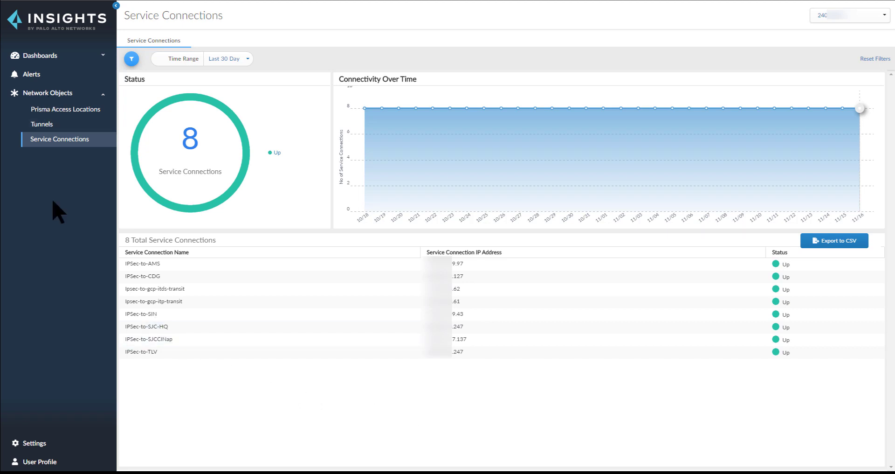
left_click(97, 56)
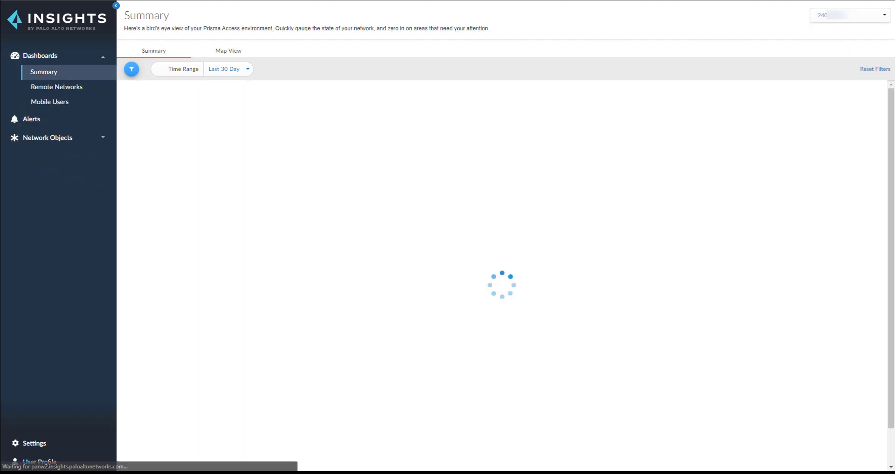